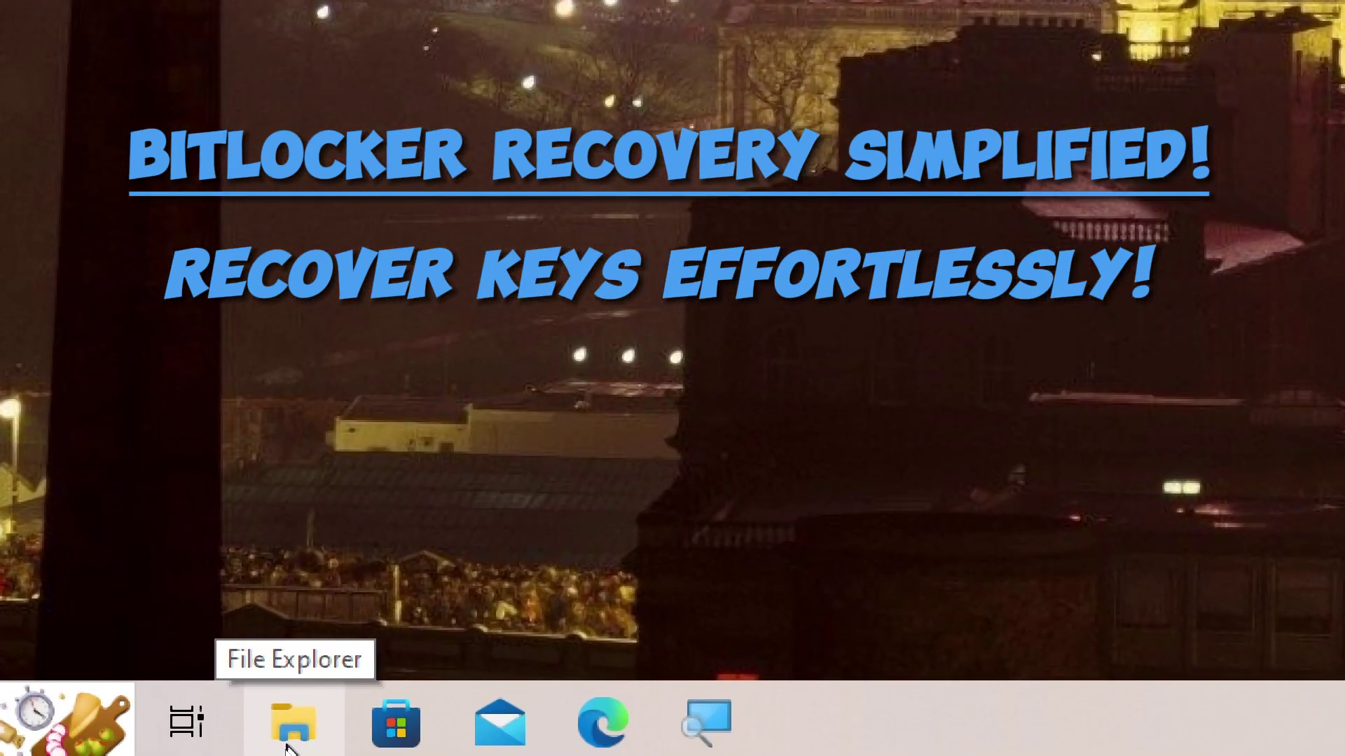
- Open USB Drive (F:) from This PC in File Explorer to bring up its BitLocker password prompt
{"action": "left_click", "coordinate": [287, 747]}
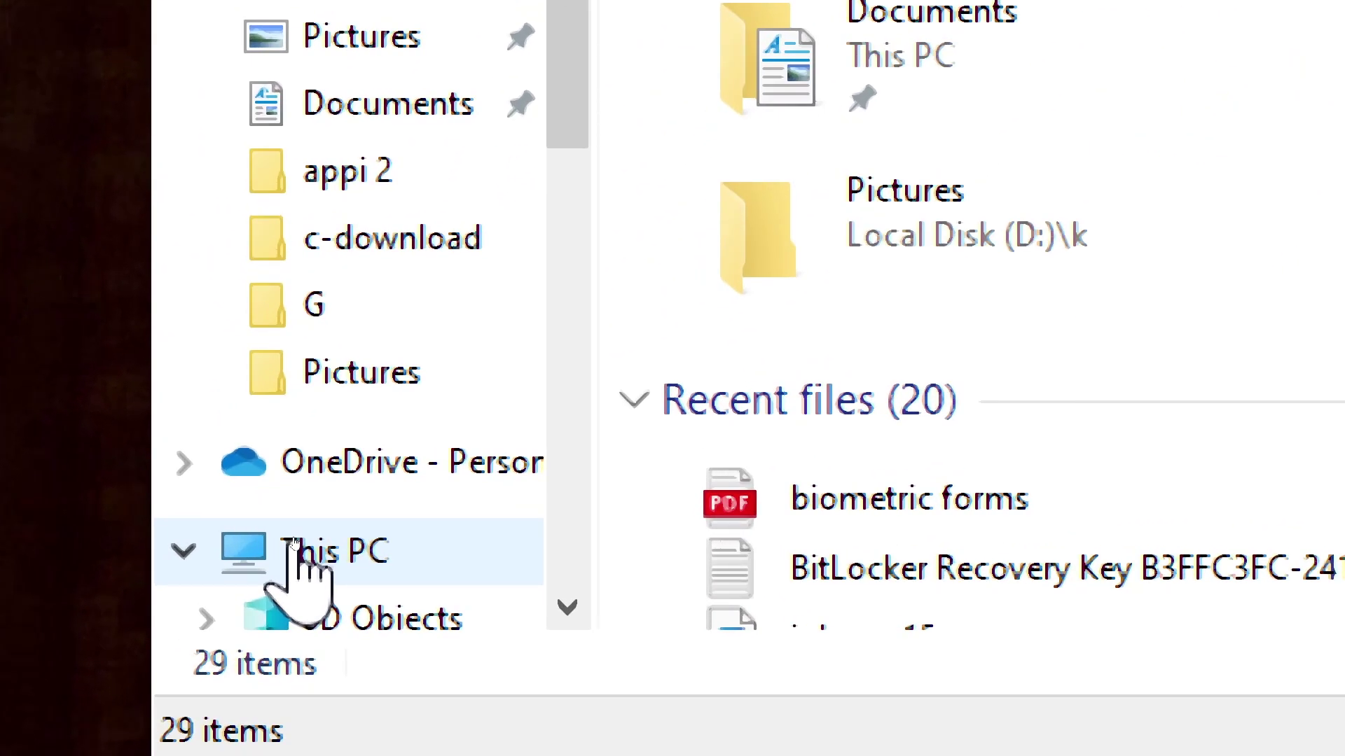
{"action": "left_click", "coordinate": [294, 547]}
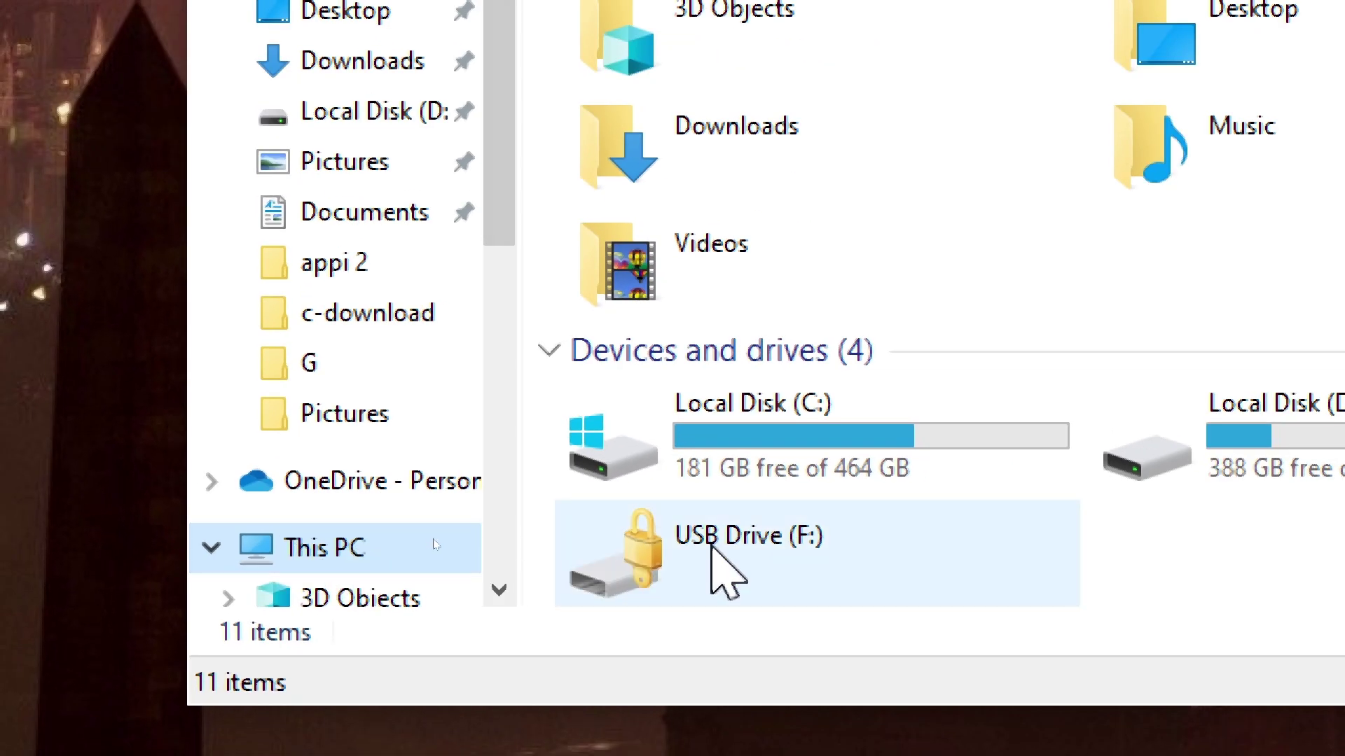
{"action": "left_click", "coordinate": [724, 571]}
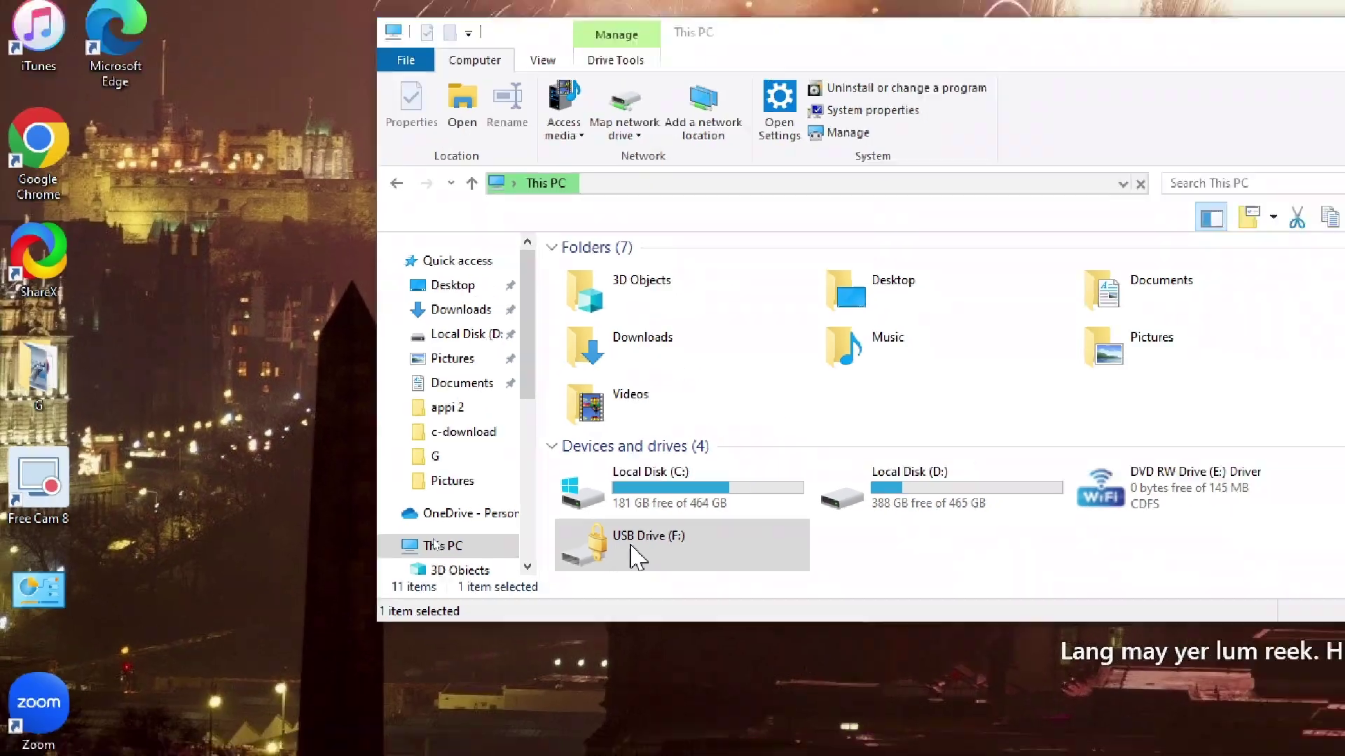
{"action": "double_click", "coordinate": [636, 557]}
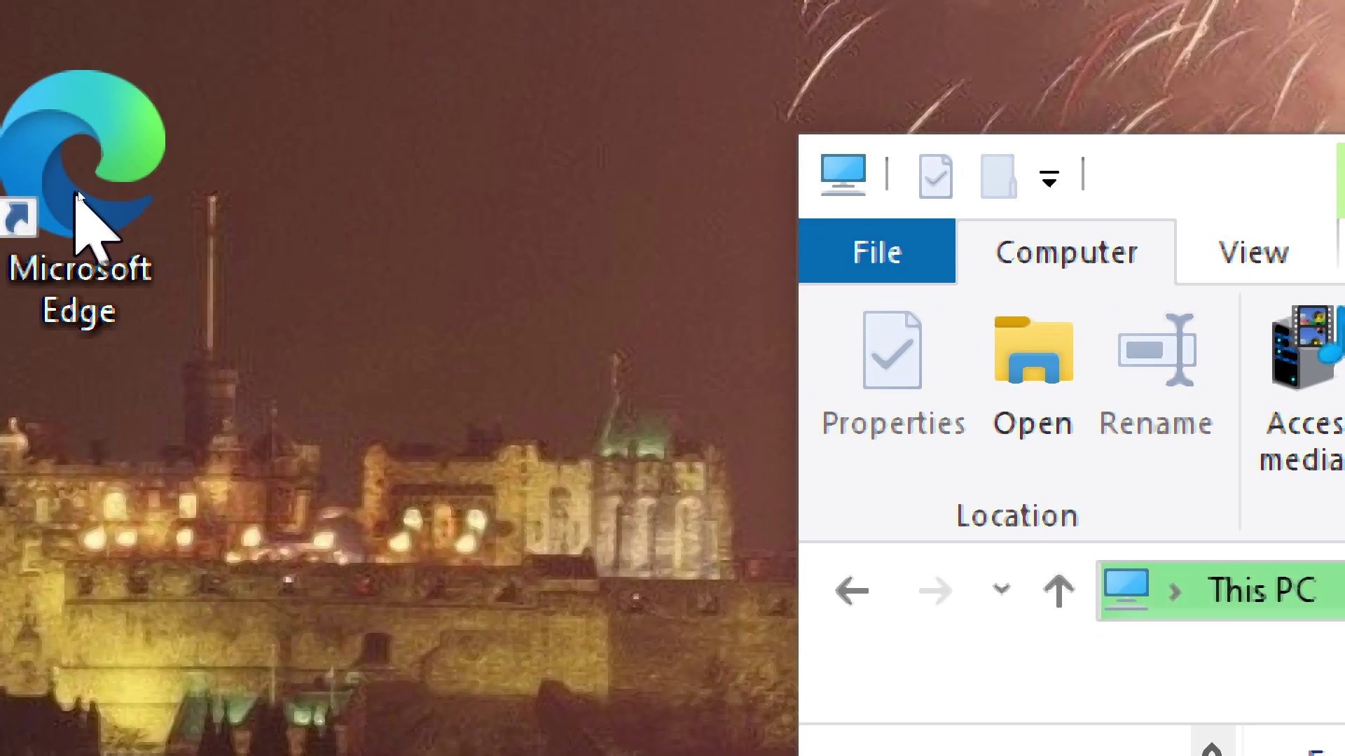
- Launch Microsoft Edge and go to account.microsoft.com, reaching the Microsoft sign-in page
{"action": "left_click", "coordinate": [77, 195]}
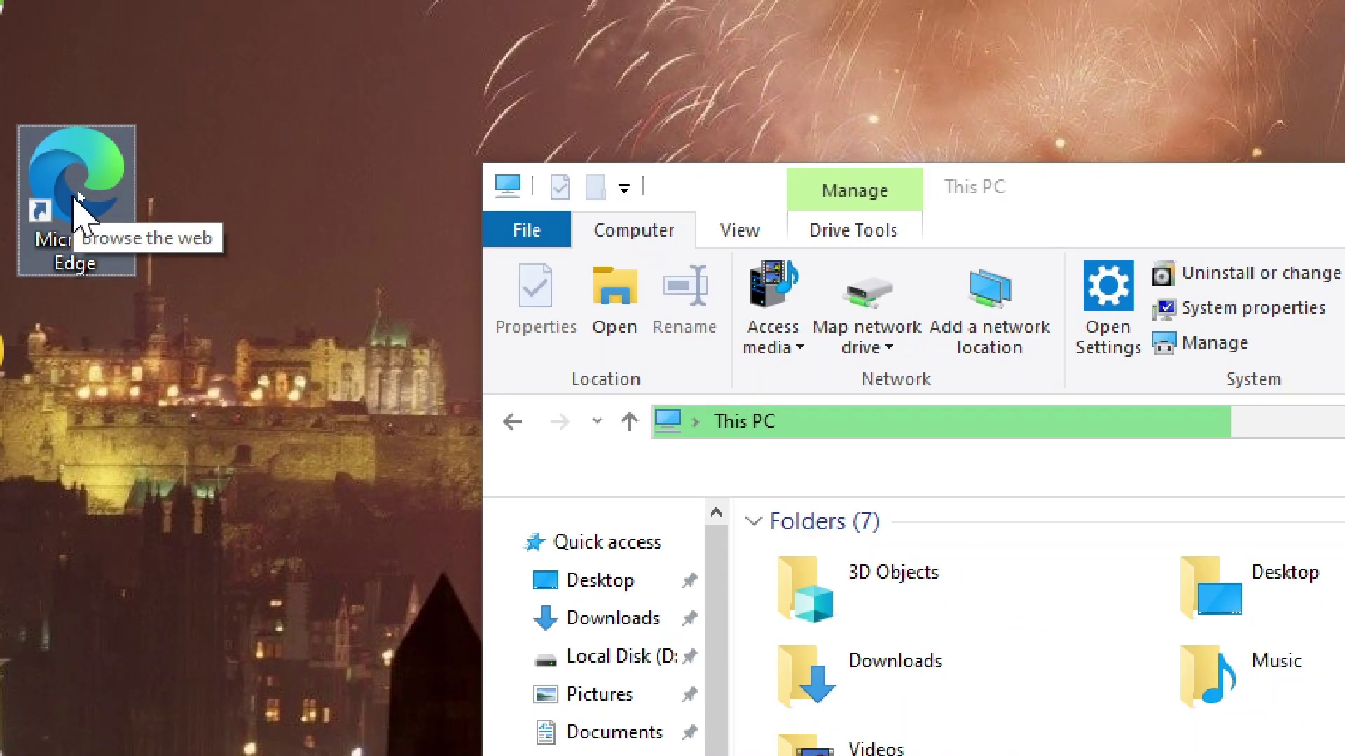
{"action": "double_click", "coordinate": [78, 196]}
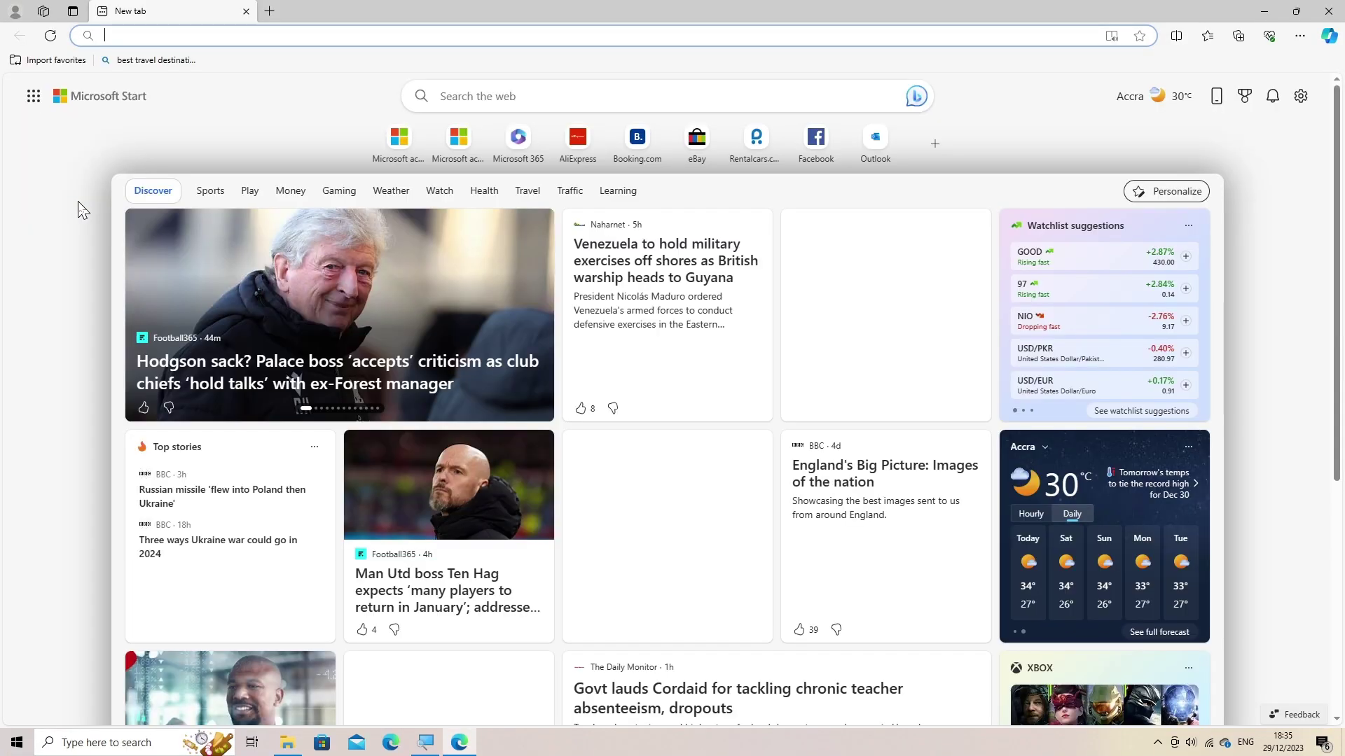
{"action": "left_click", "coordinate": [116, 36]}
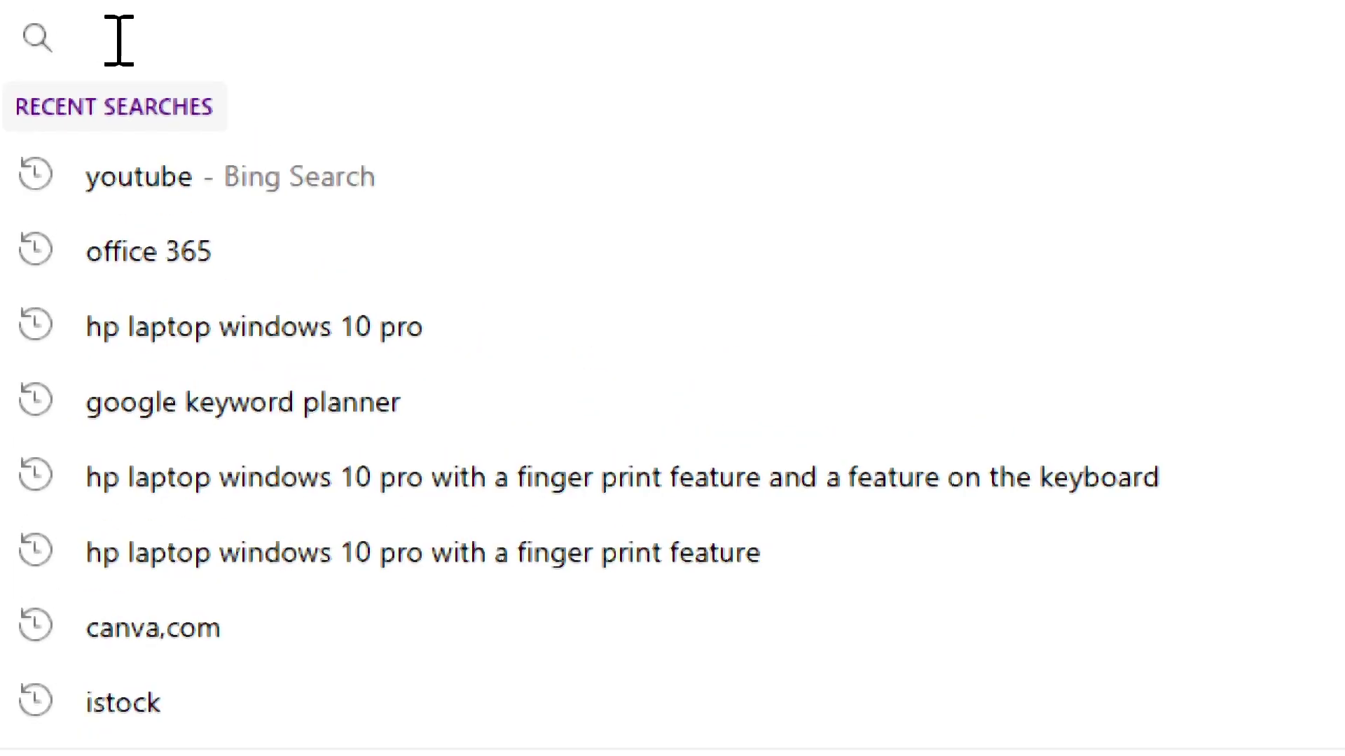
{"action": "type", "text": "account"}
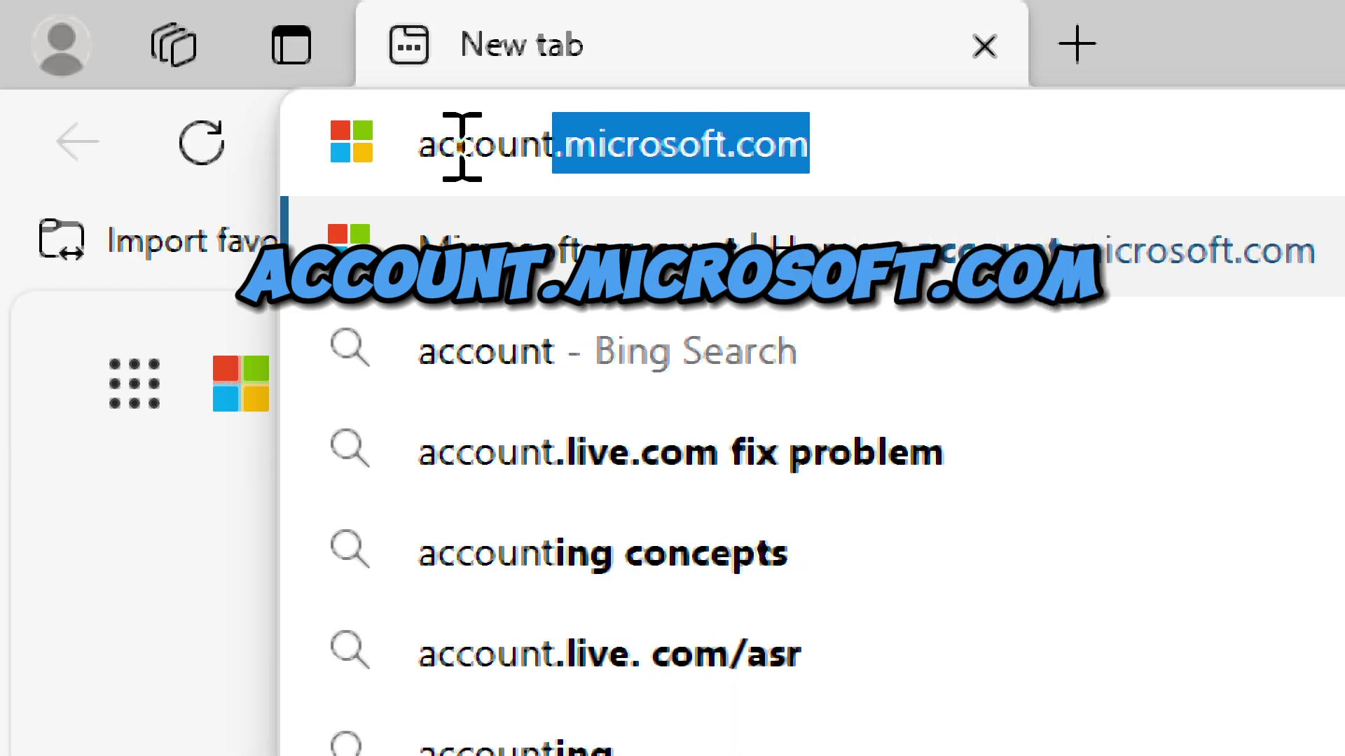
{"action": "type", "text": ".microso"}
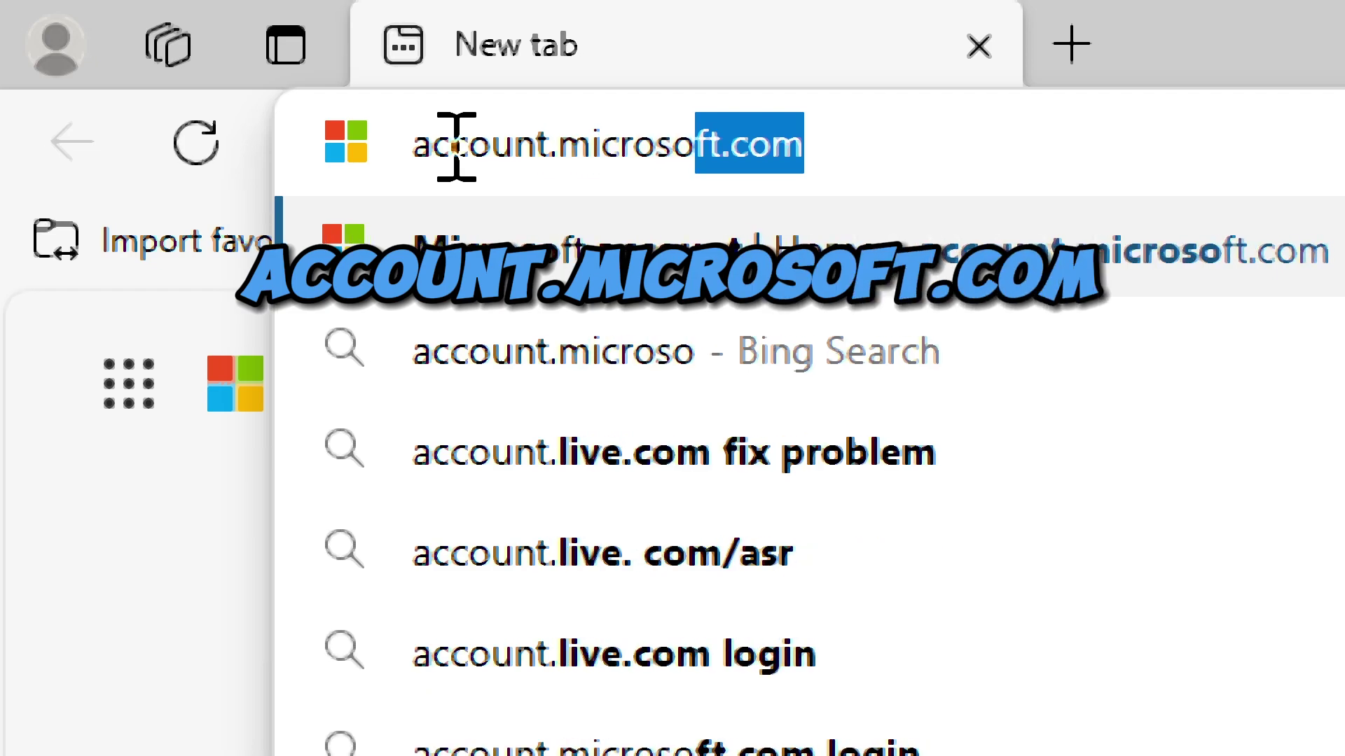
{"action": "type", "text": "ft.com"}
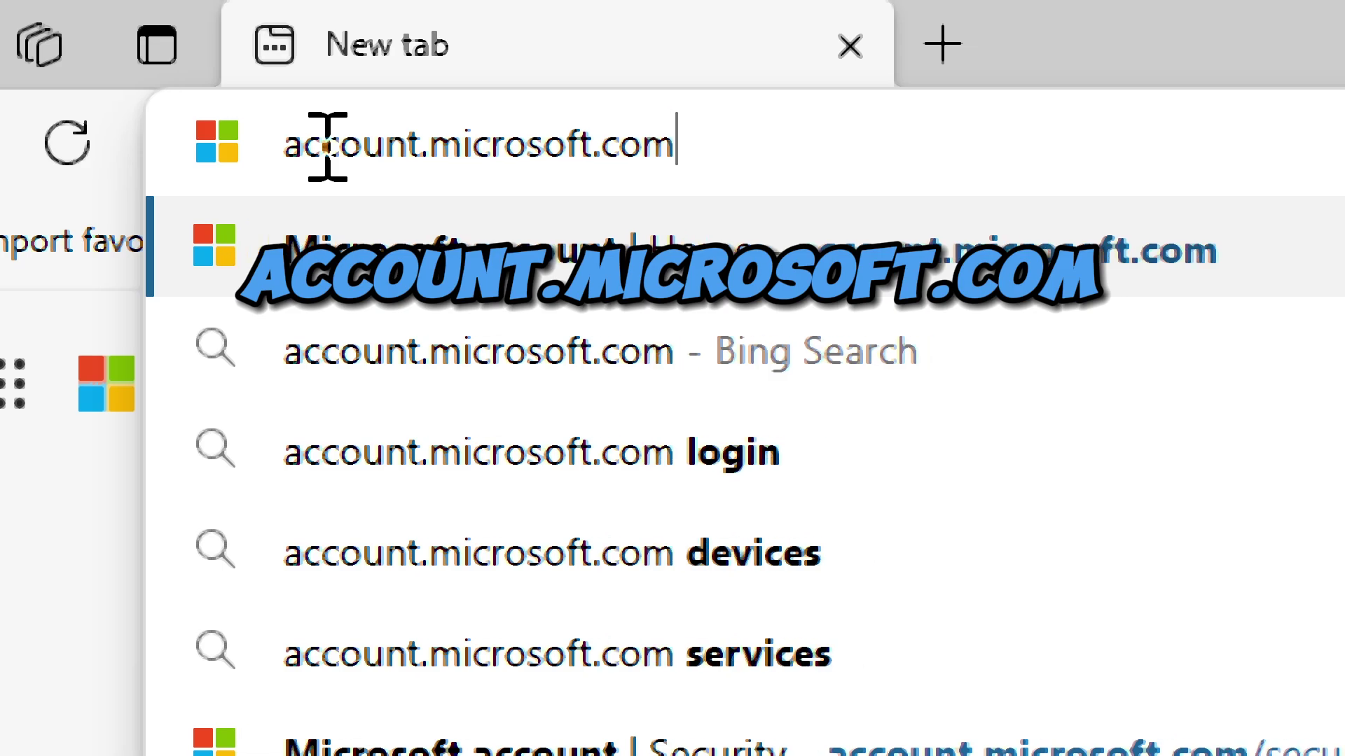
{"action": "key", "text": "Return"}
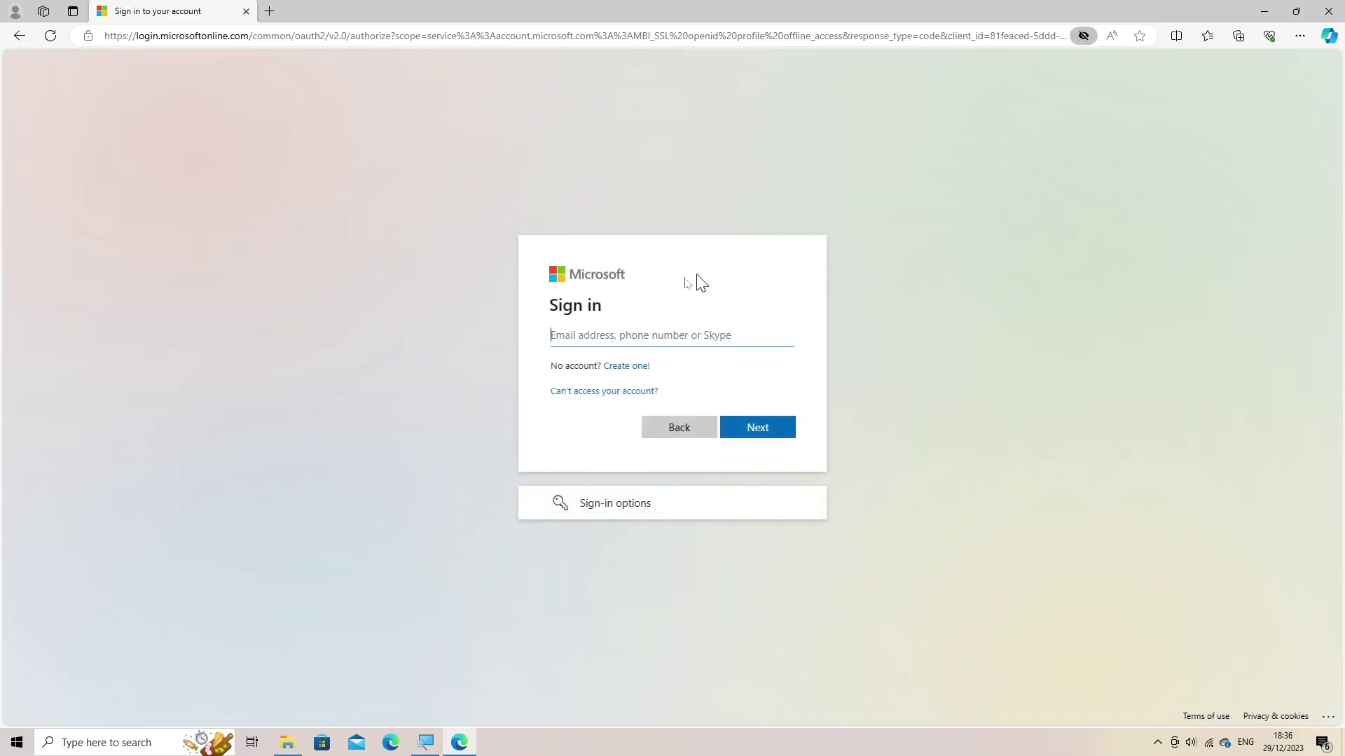
- Fill in the saved account e-mail address and continue signing in to the Microsoft account
{"action": "left_click", "coordinate": [560, 342]}
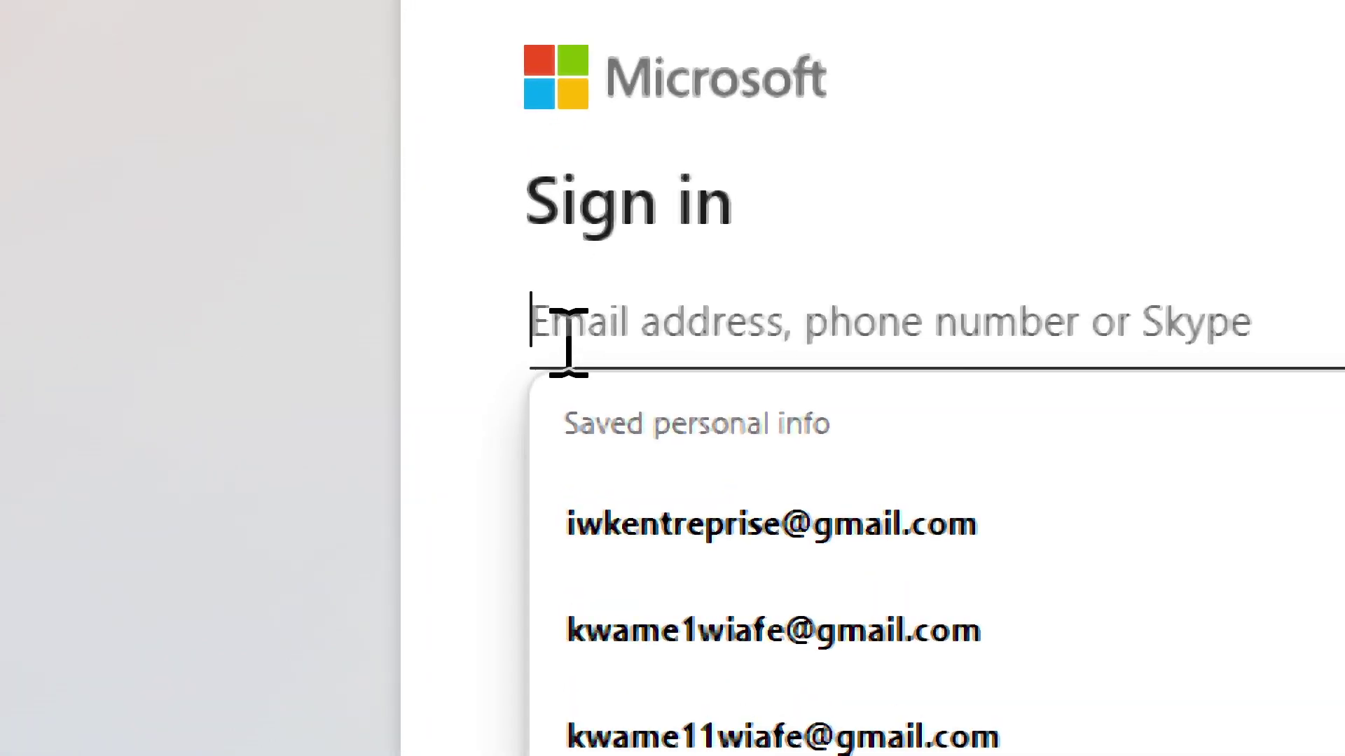
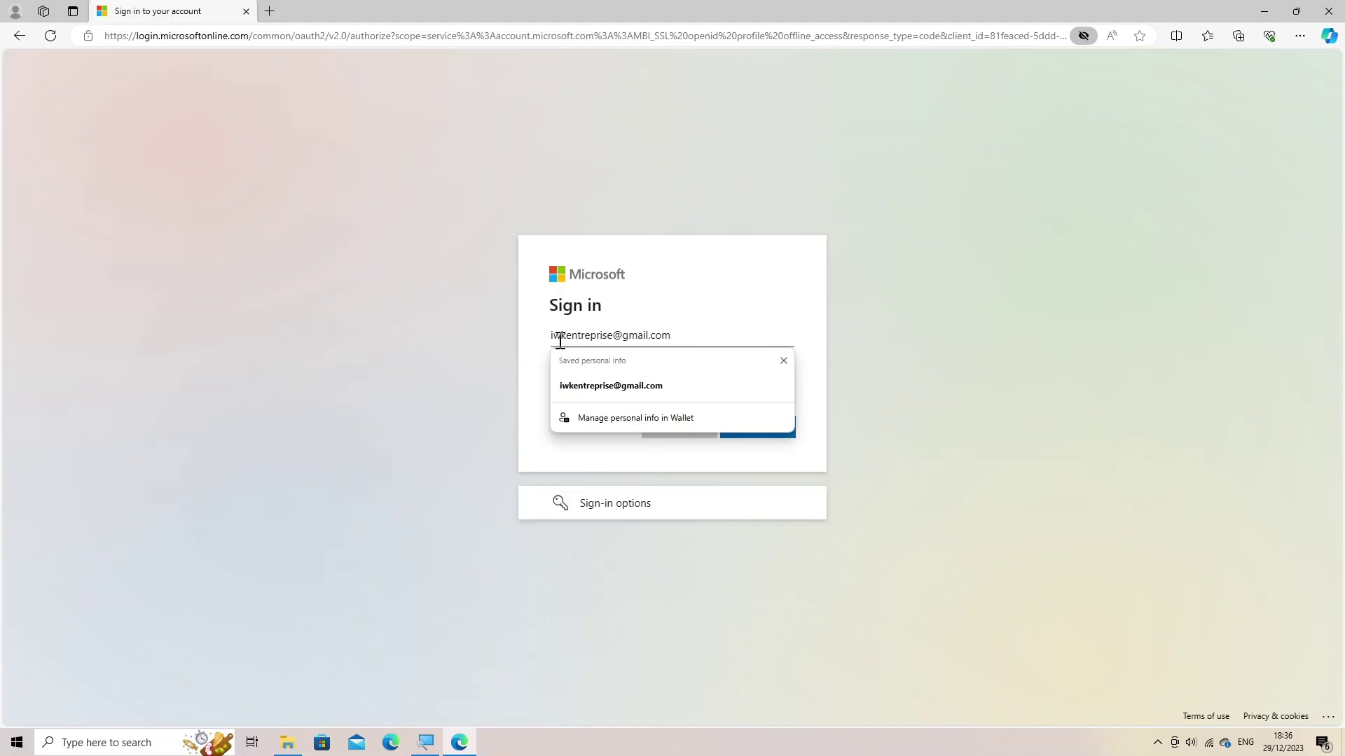
{"action": "left_click", "coordinate": [597, 391]}
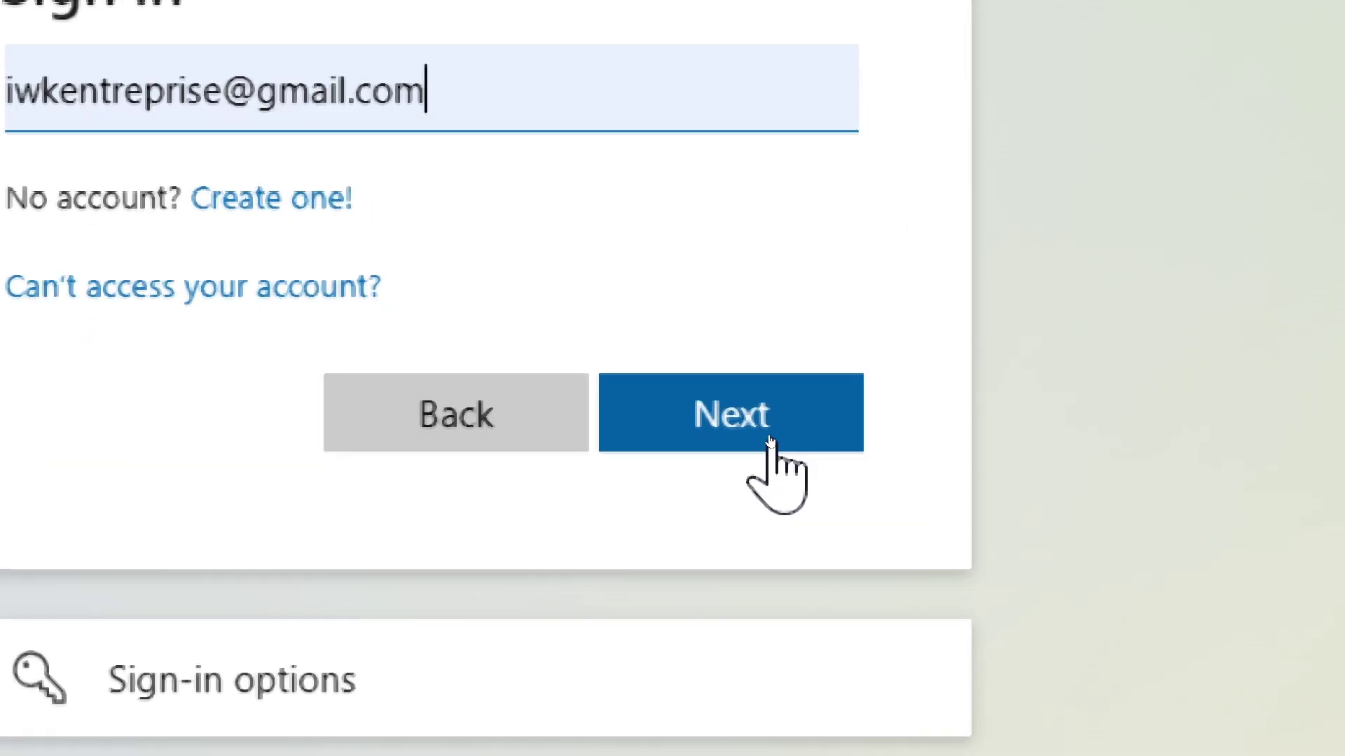
{"action": "left_click", "coordinate": [769, 434]}
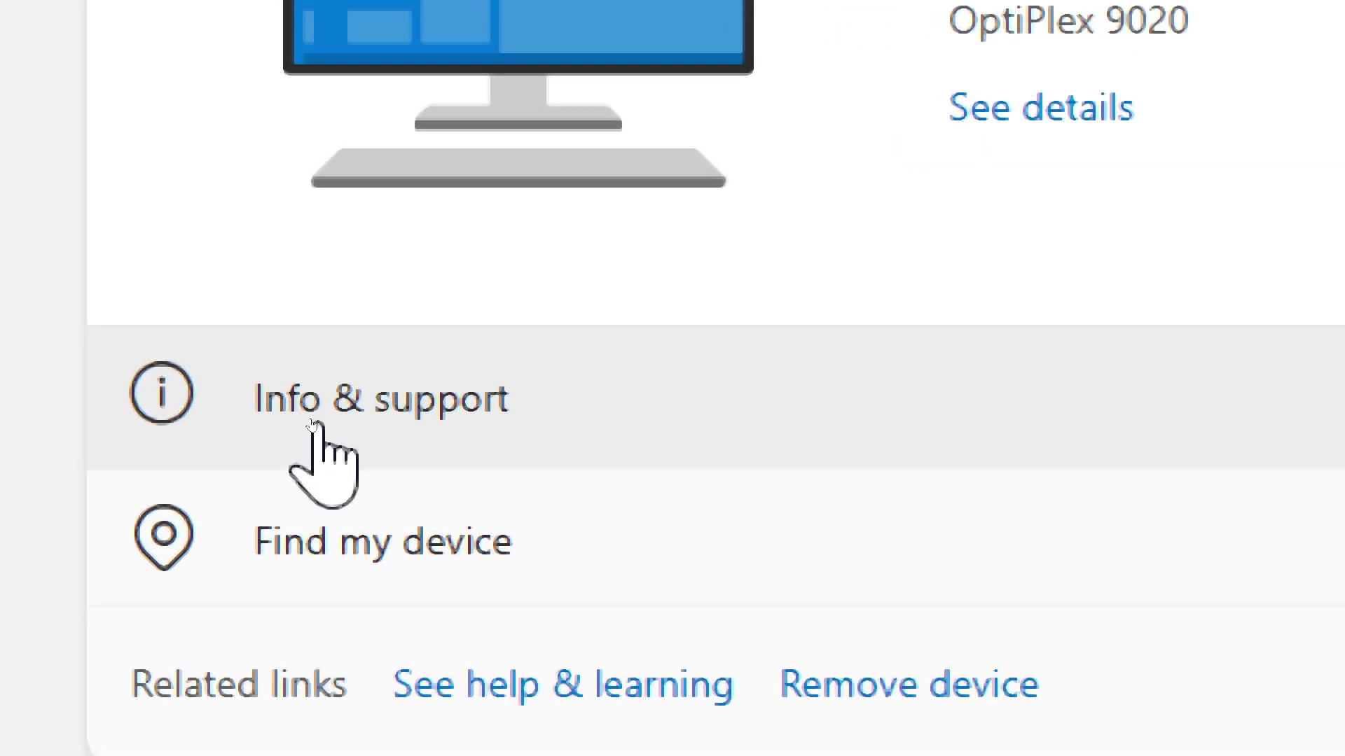
- Open the OptiPlex 9020 PC's Info & support page and its BitLocker recovery keys link
{"action": "left_click", "coordinate": [313, 427]}
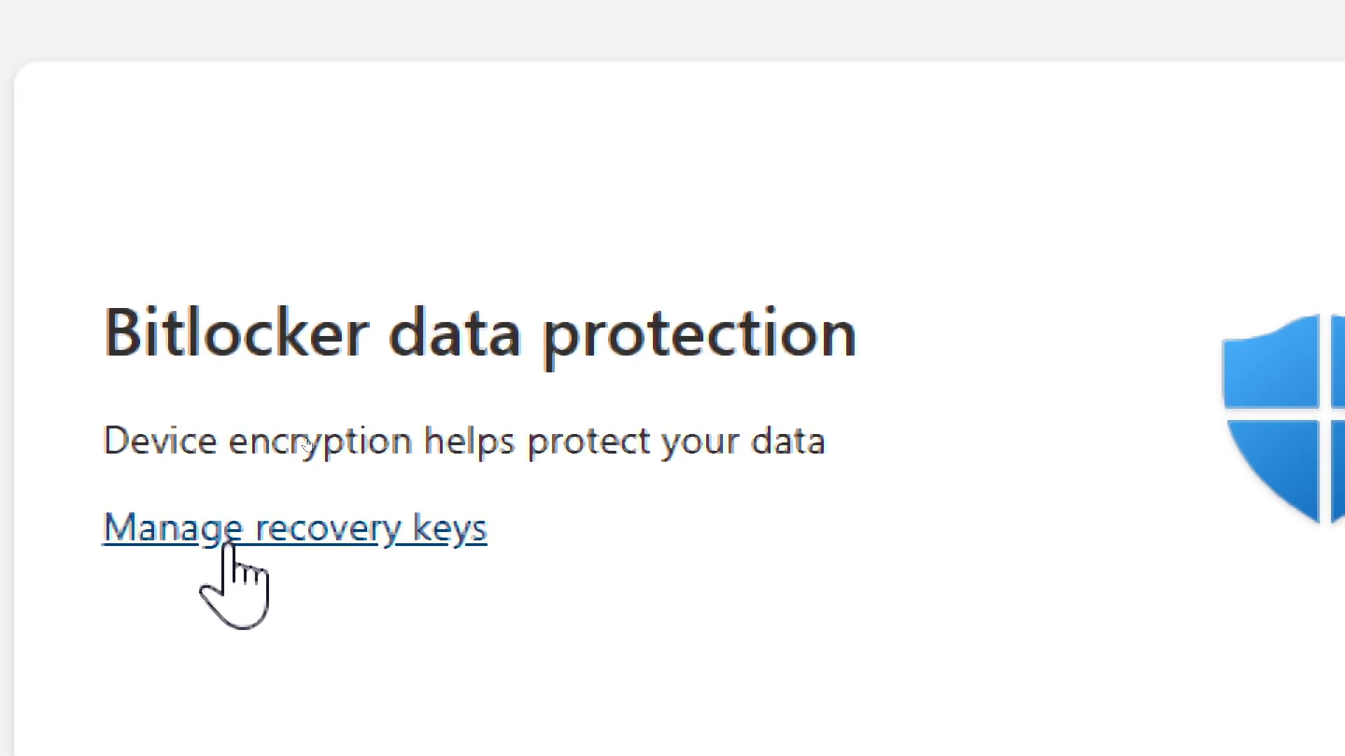
{"action": "left_click", "coordinate": [228, 544]}
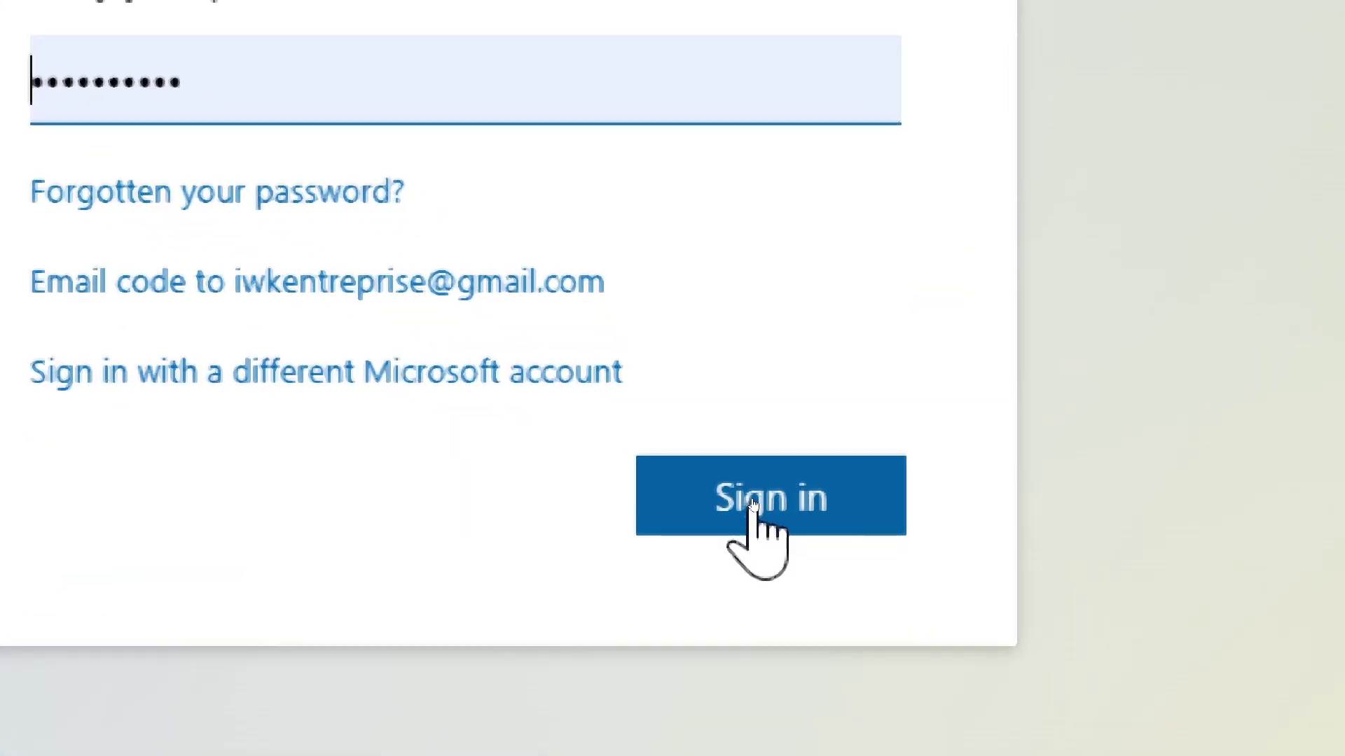
- Submit the re-entered account password to reach the BitLocker recovery keys list
{"action": "left_click", "coordinate": [754, 506]}
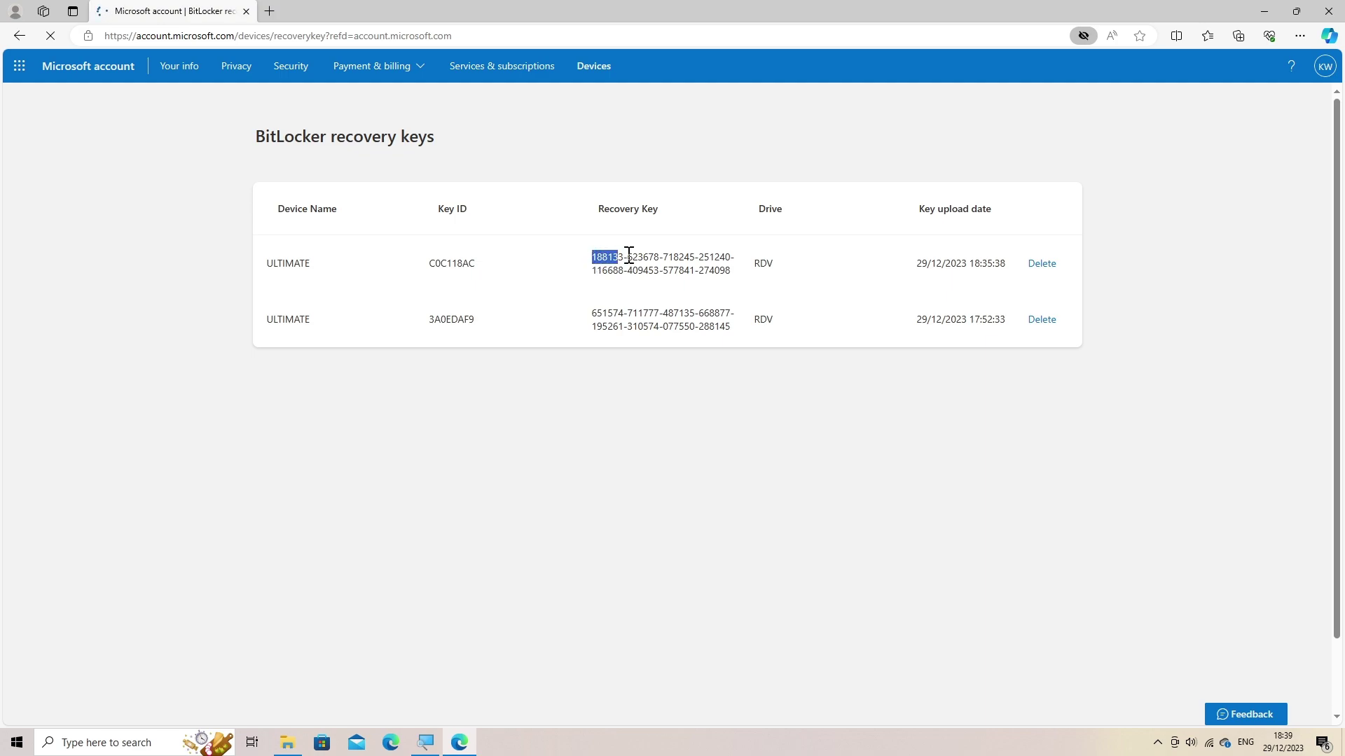
- Copy the first BitLocker recovery key, key ID C0C118AC, for drive RDV
{"action": "left_click_drag", "start_coordinate": [629, 255], "coordinate": [735, 274]}
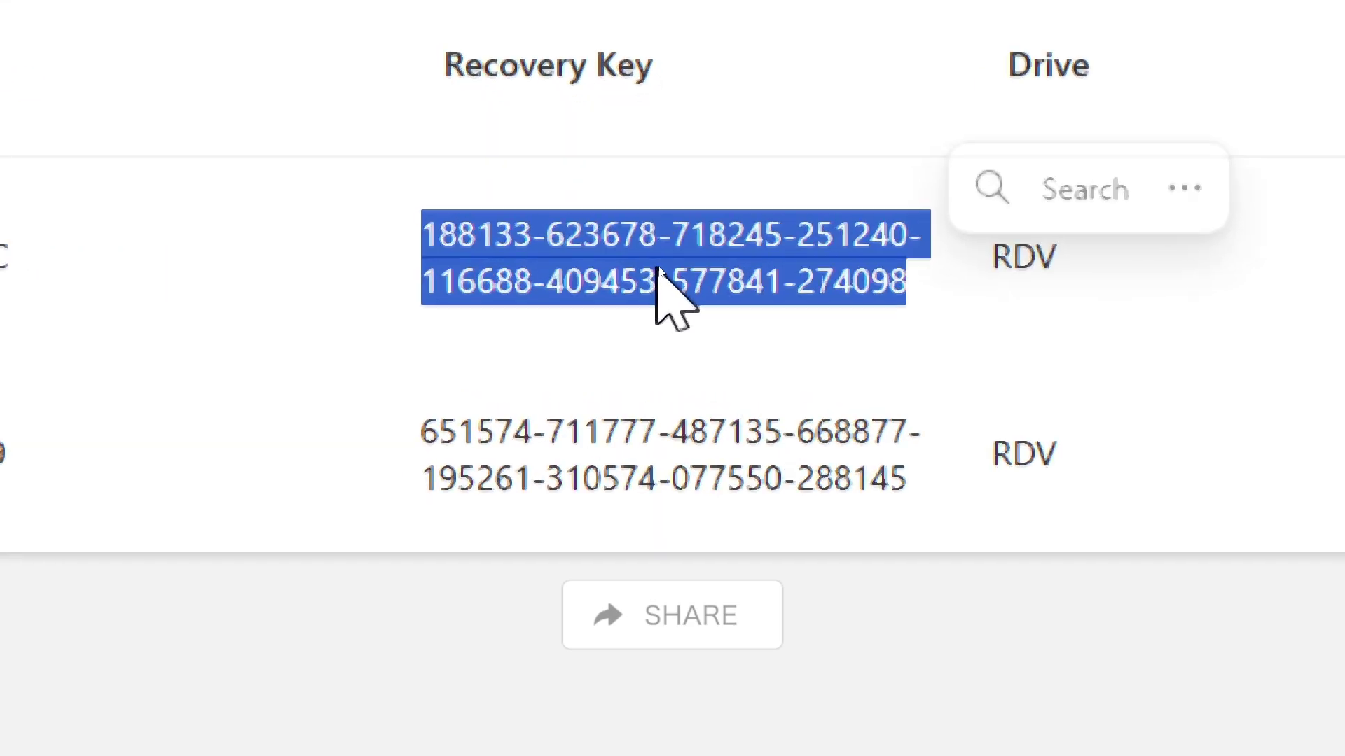
{"action": "right_click", "coordinate": [656, 269]}
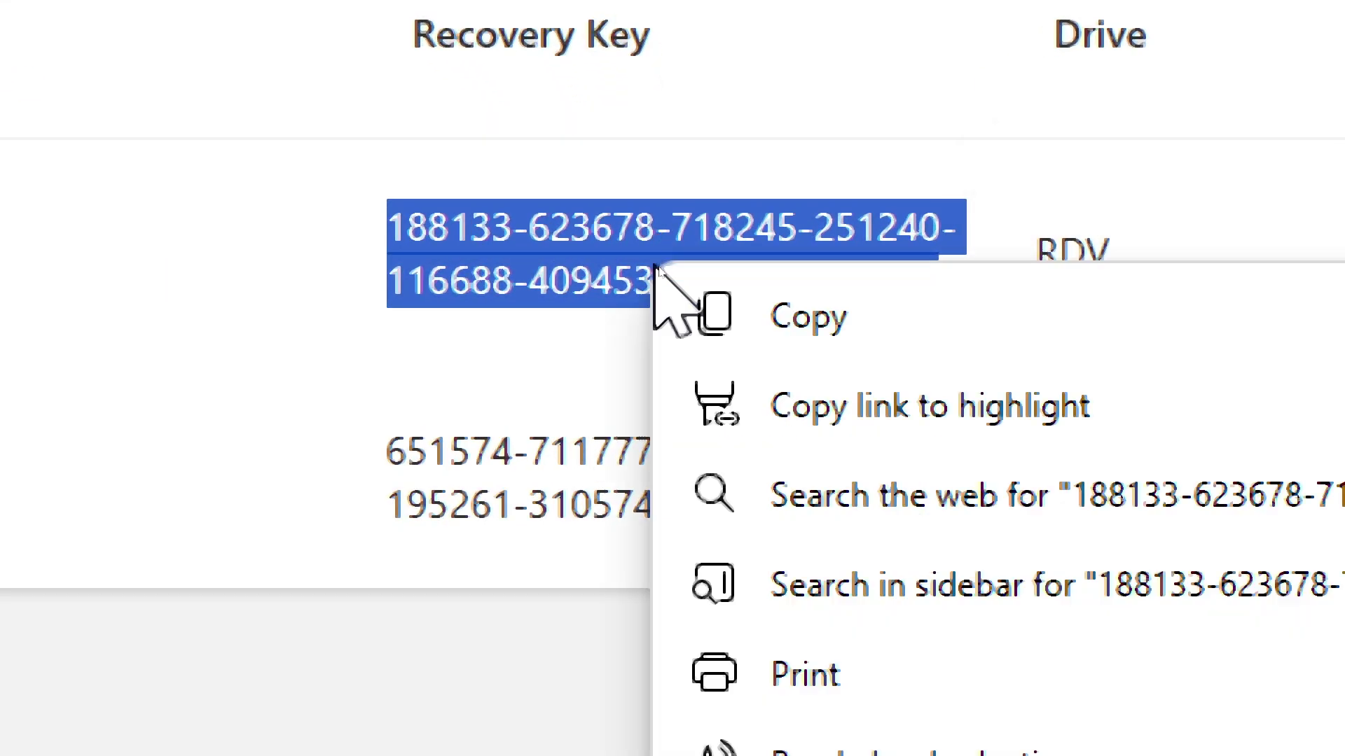
{"action": "left_click", "coordinate": [758, 320]}
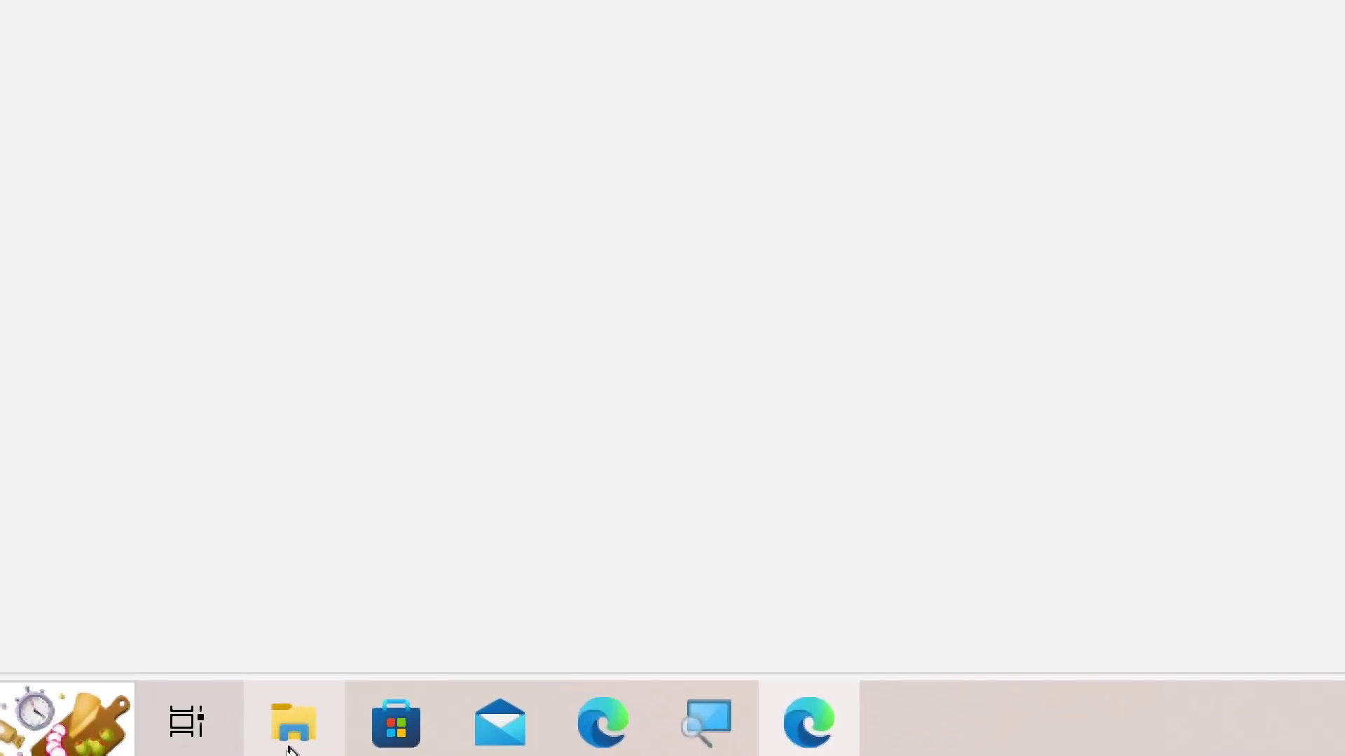
- Back in File Explorer, choose Unlock Drive for USB Drive (F:) to get the BitLocker prompt
{"action": "left_click", "coordinate": [291, 728]}
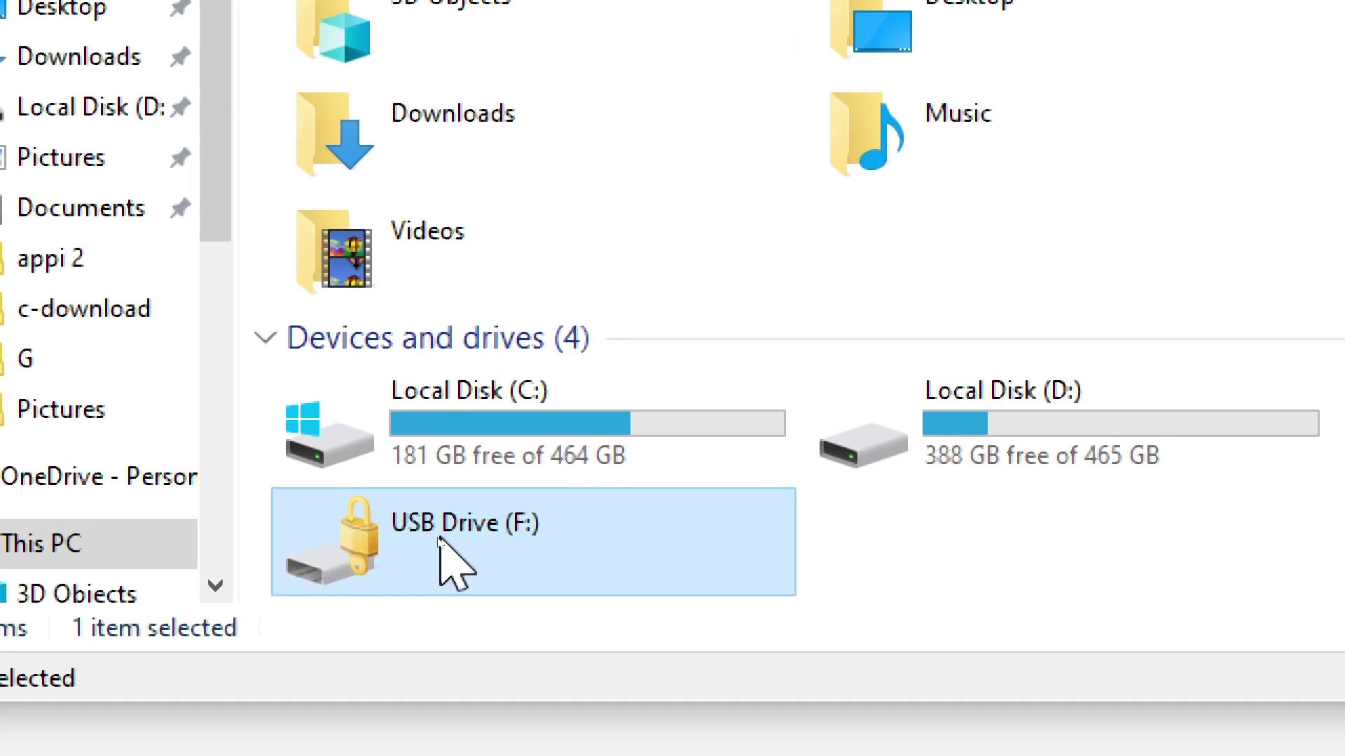
{"action": "right_click", "coordinate": [440, 538]}
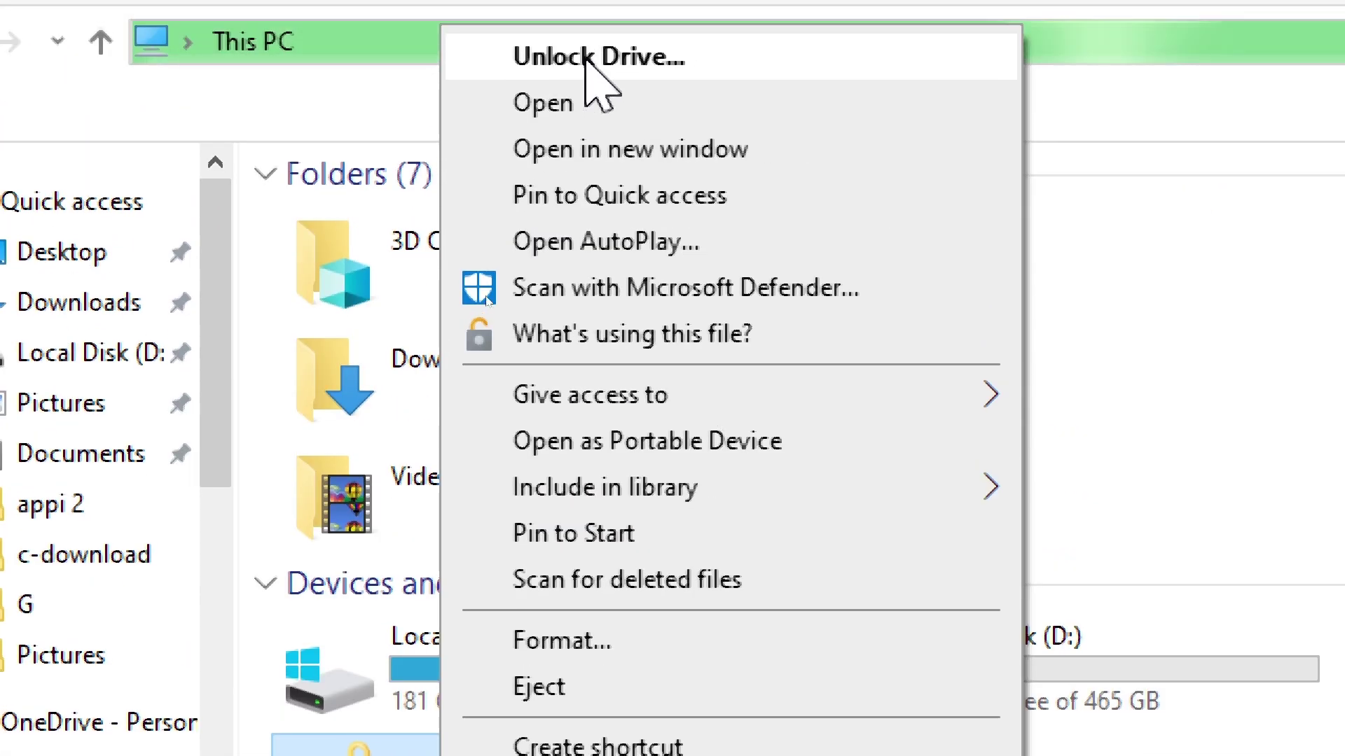
{"action": "left_click", "coordinate": [587, 57]}
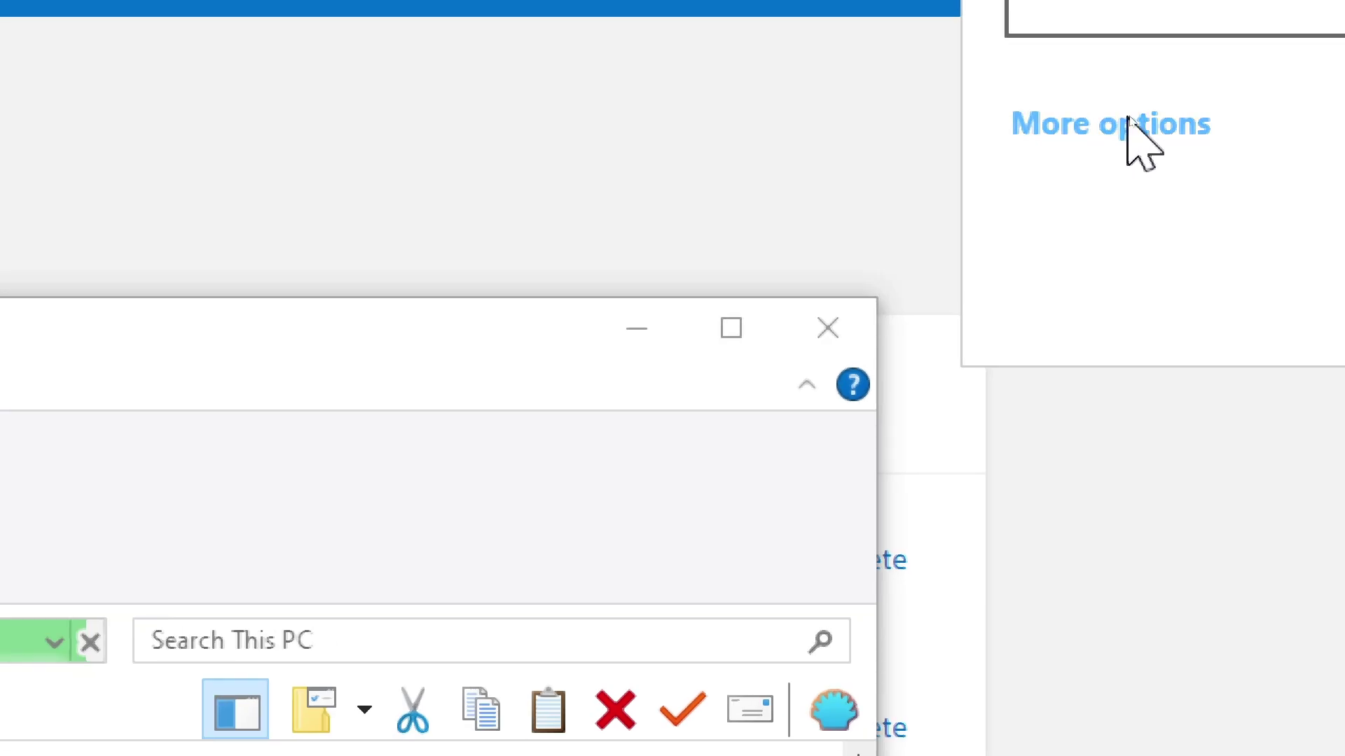
- Unlock drive F: by pasting the copied recovery key into the recovery key field
{"action": "left_click", "coordinate": [1133, 125]}
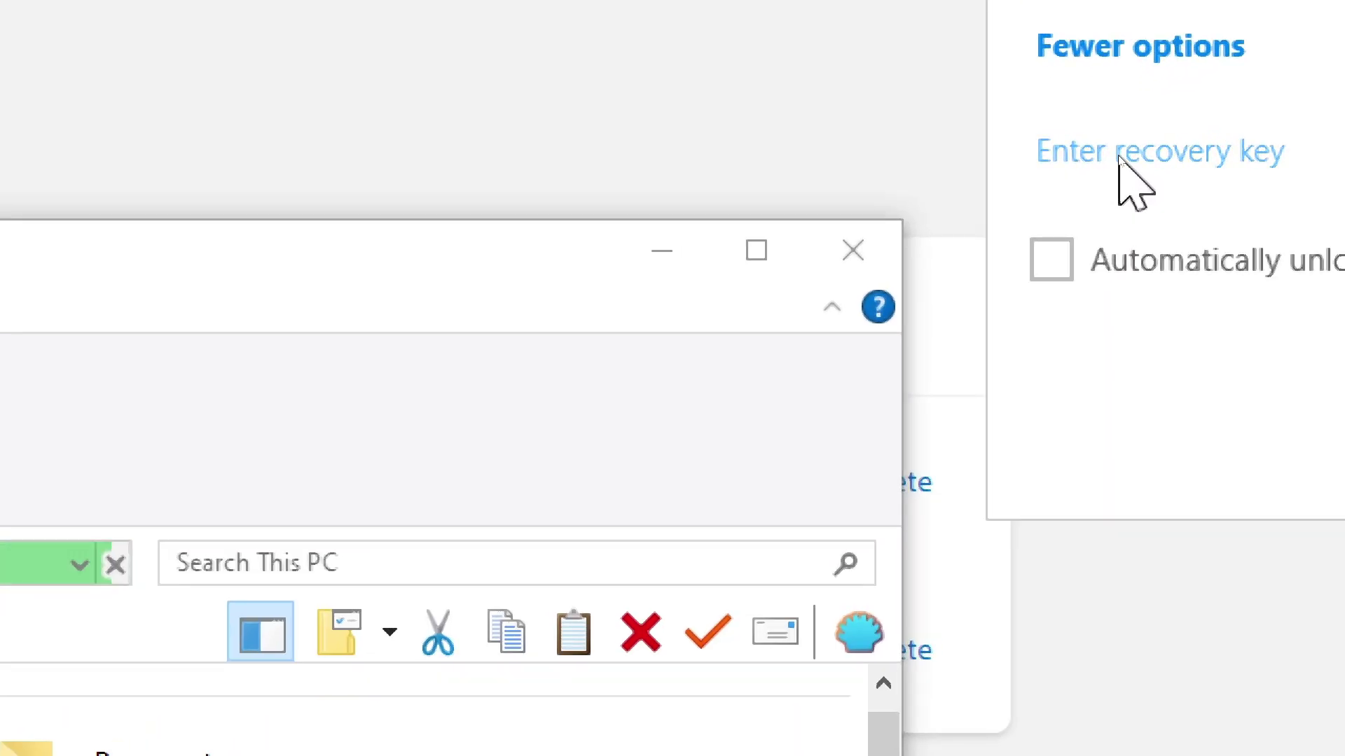
{"action": "left_click", "coordinate": [1119, 156]}
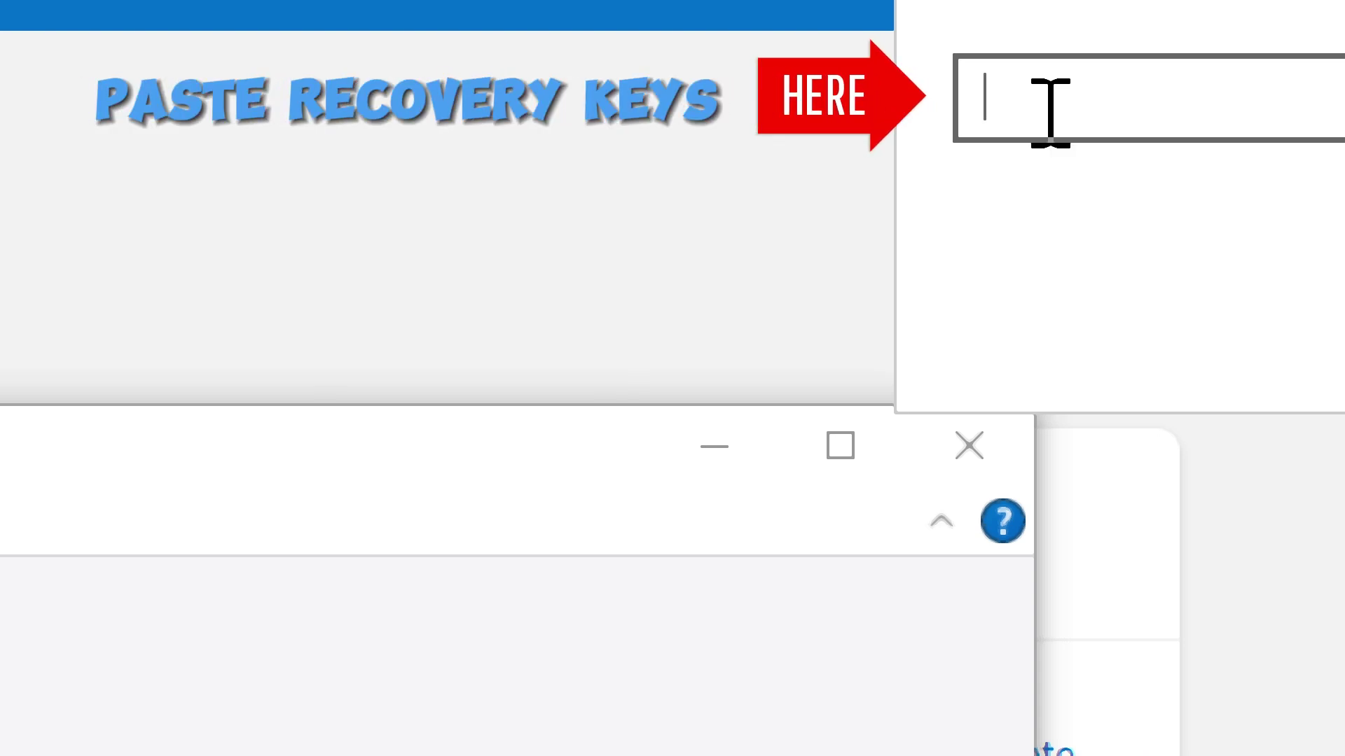
{"action": "key", "text": "ctrl+v"}
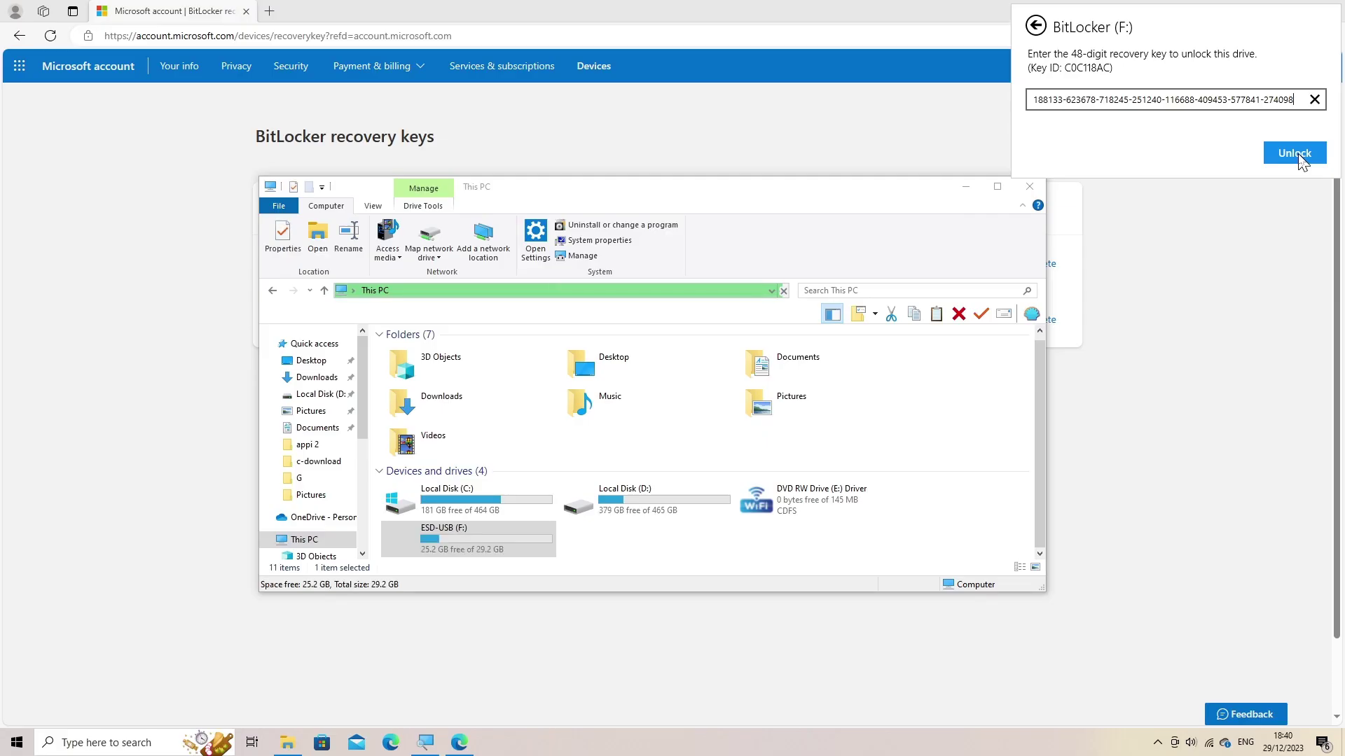
{"action": "left_click", "coordinate": [1299, 154]}
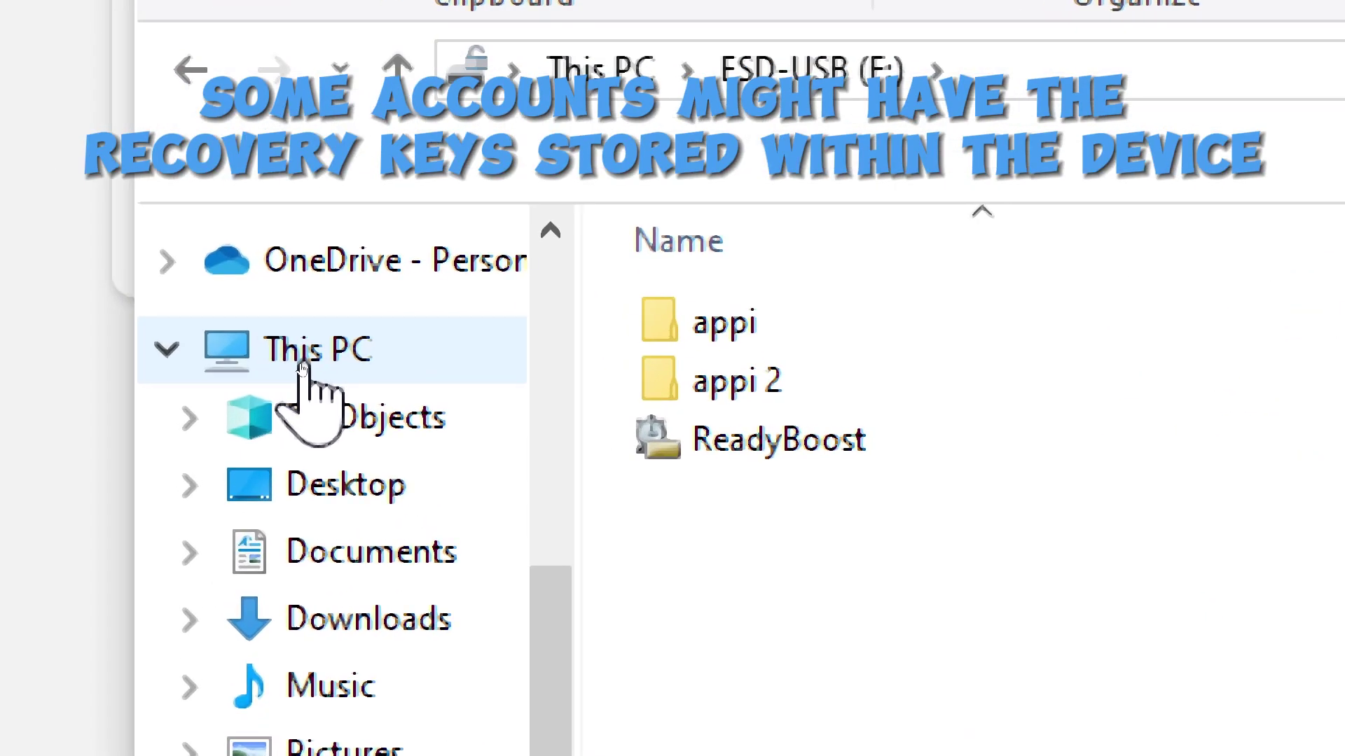
- Return from ESD-USB (F:) to This PC, which now shows 25.2 GB free of 29.2 GB
{"action": "left_click", "coordinate": [301, 369]}
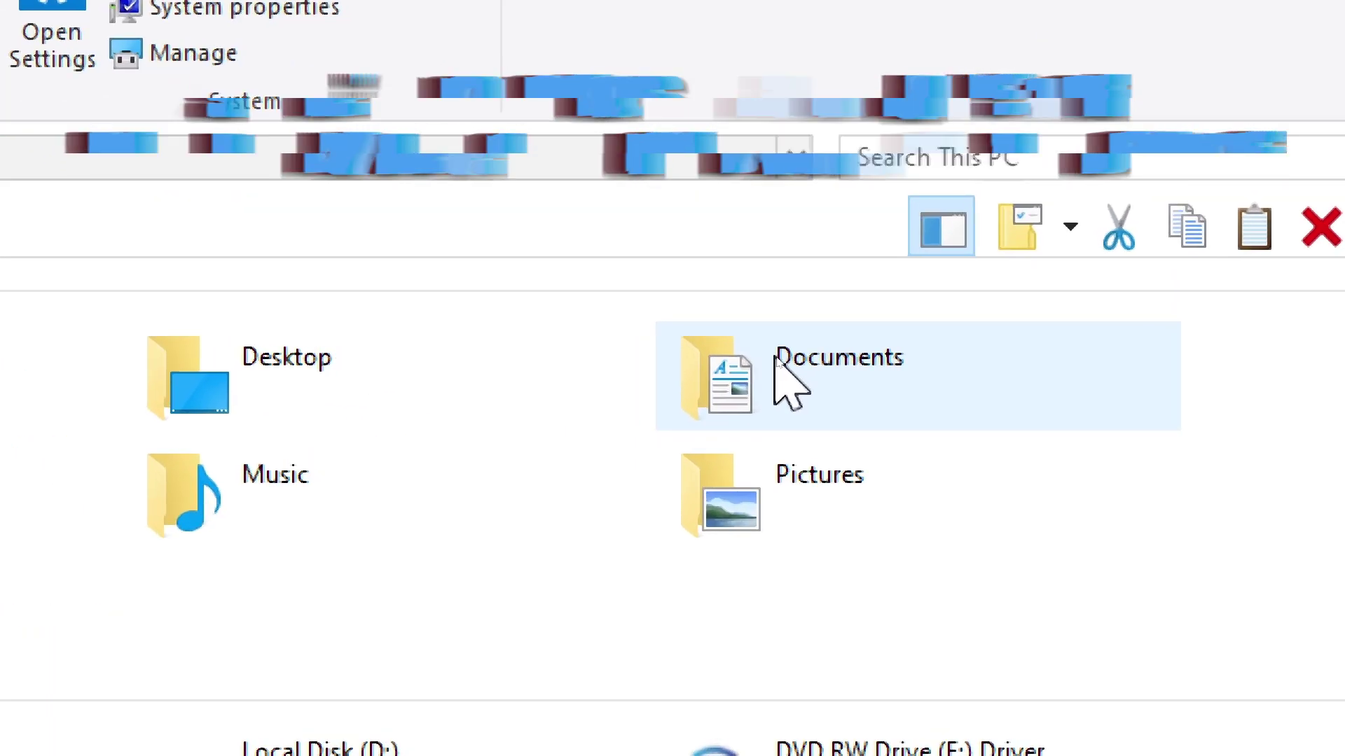
- Open Documents, view the second BitLocker Recovery Key text file in Notepad, then close it
{"action": "double_click", "coordinate": [778, 360]}
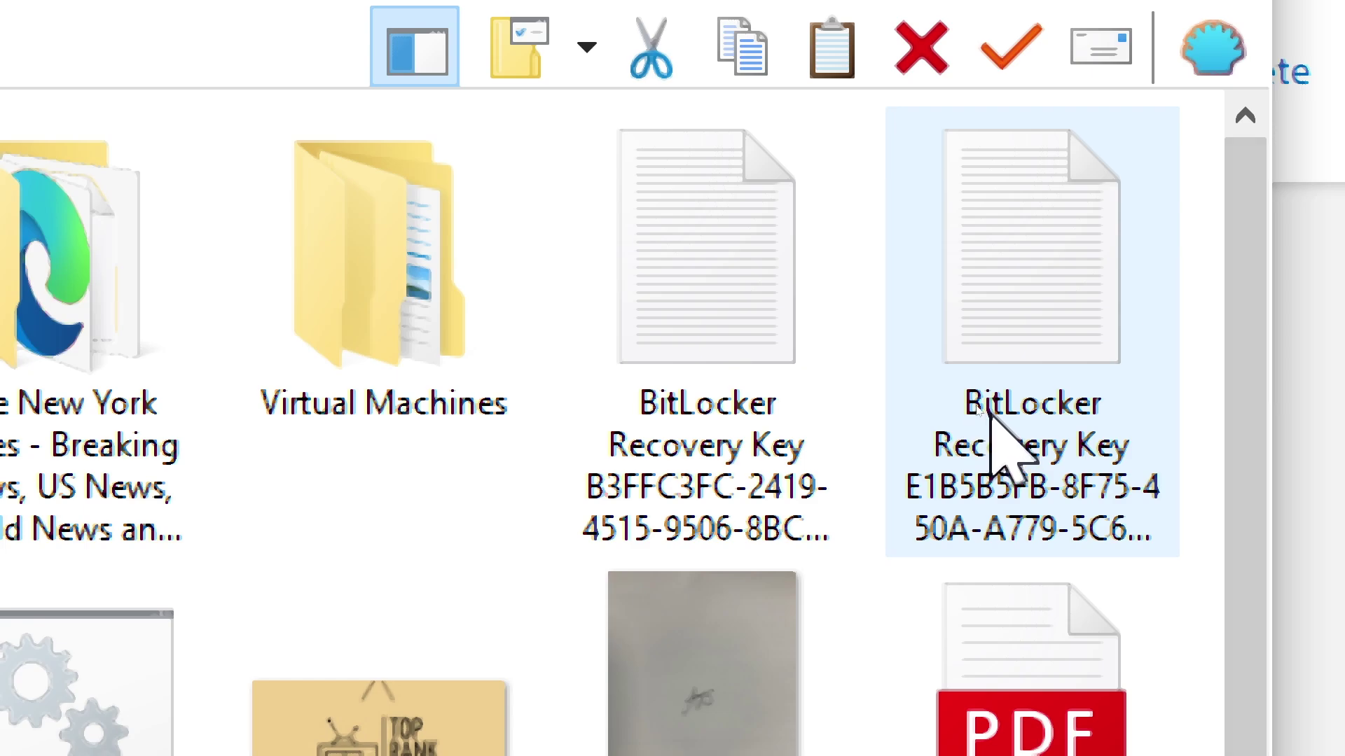
{"action": "left_click", "coordinate": [998, 414]}
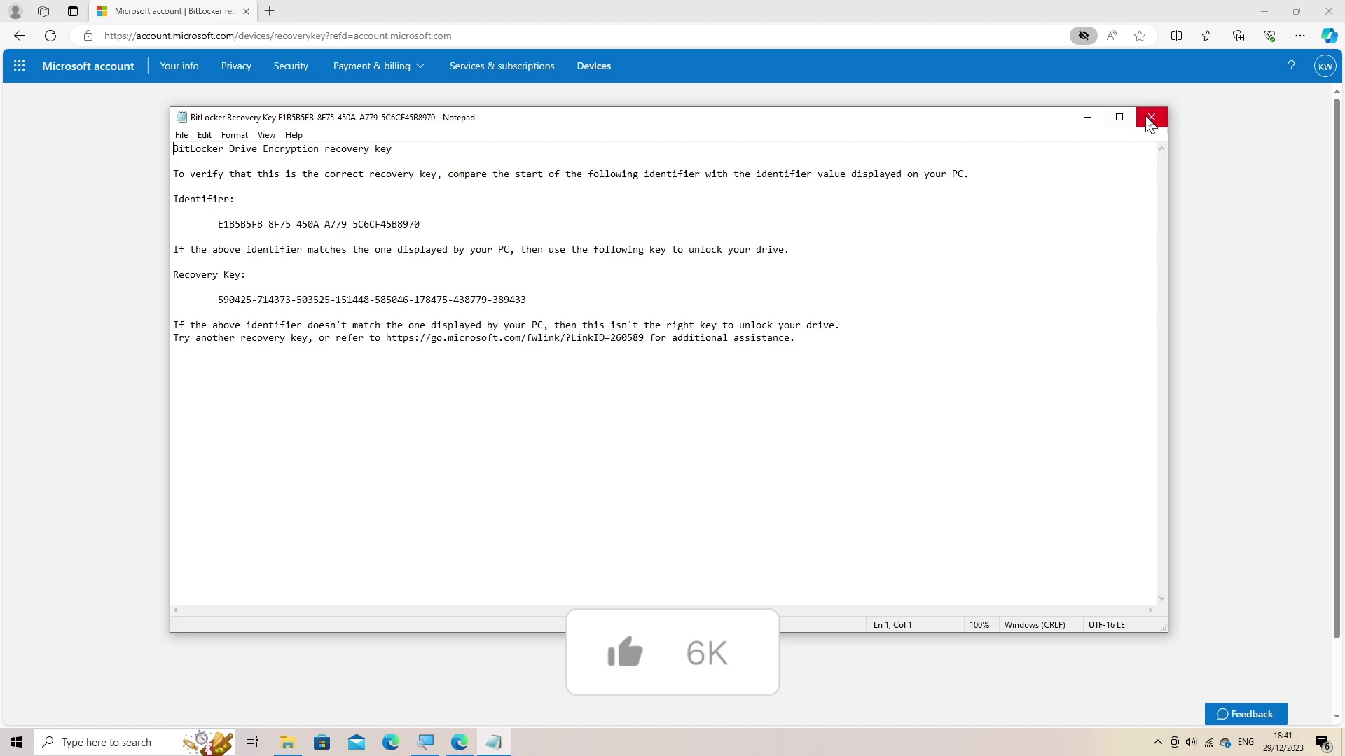
{"action": "left_click", "coordinate": [1149, 124]}
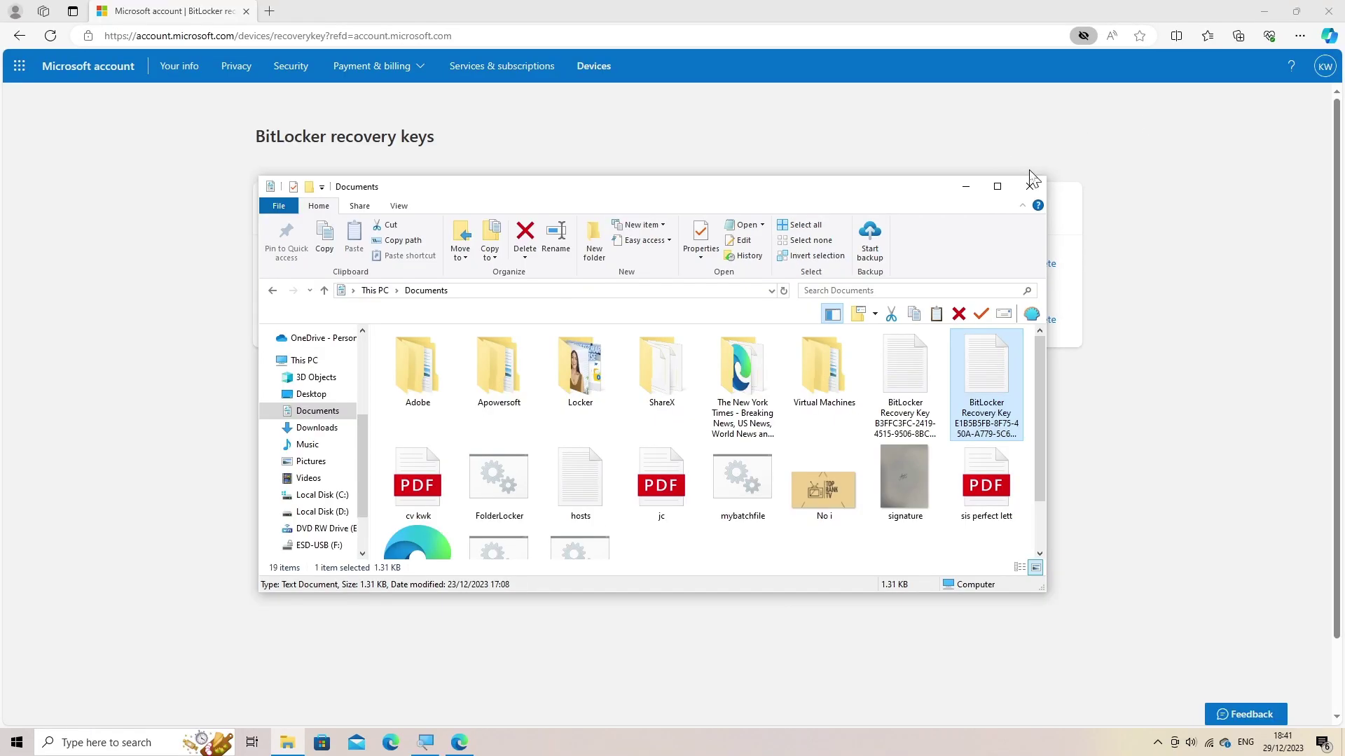